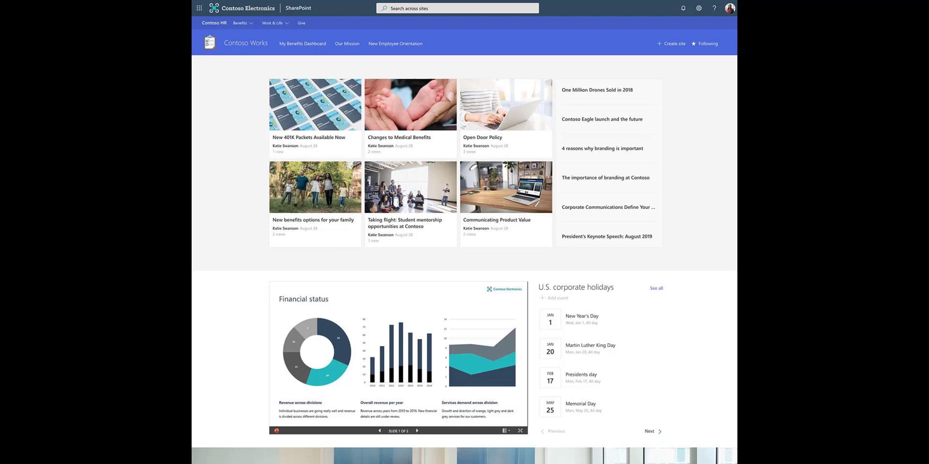
- Examine the Contoso Works example page, from the news tiles down to the HR contacts and footer
scroll(465, 233, "down", 2)
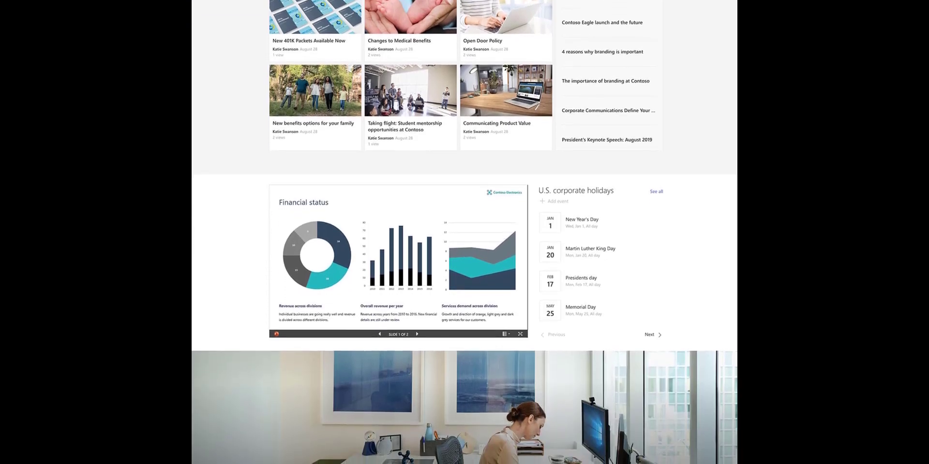
scroll(464, 232, "down", 3)
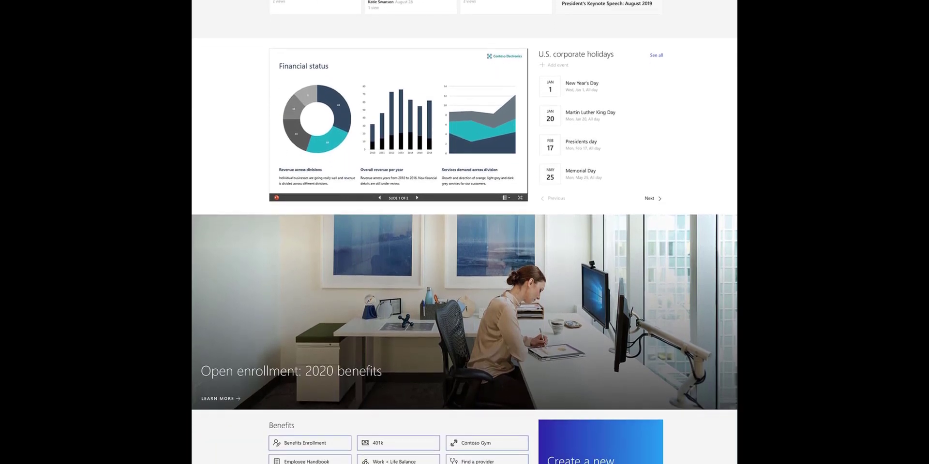
scroll(465, 232, "down", 3)
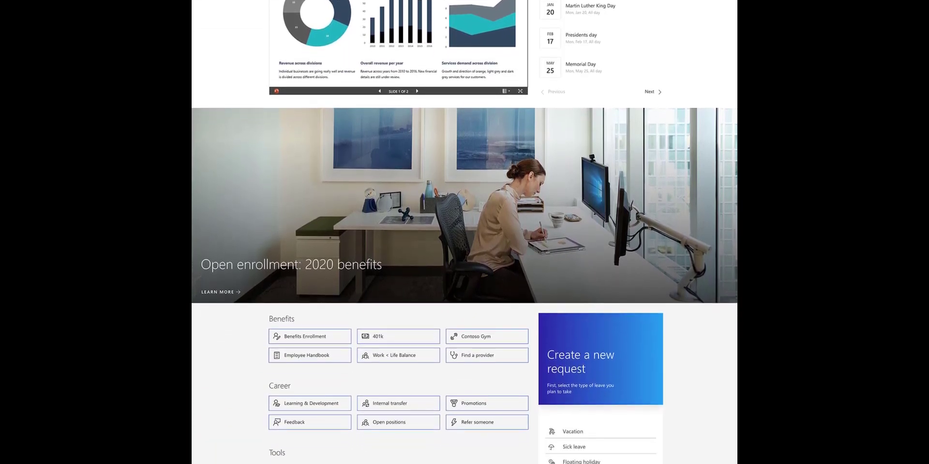
scroll(464, 232, "down", 2)
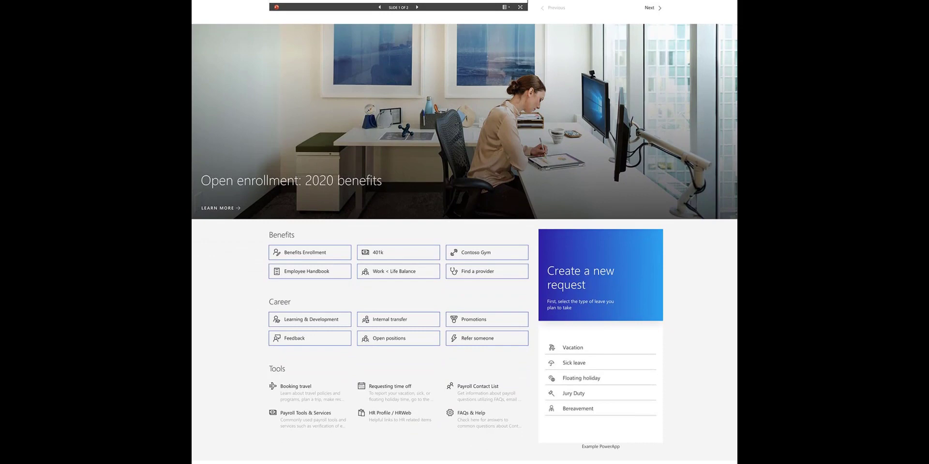
scroll(464, 232, "down", 2)
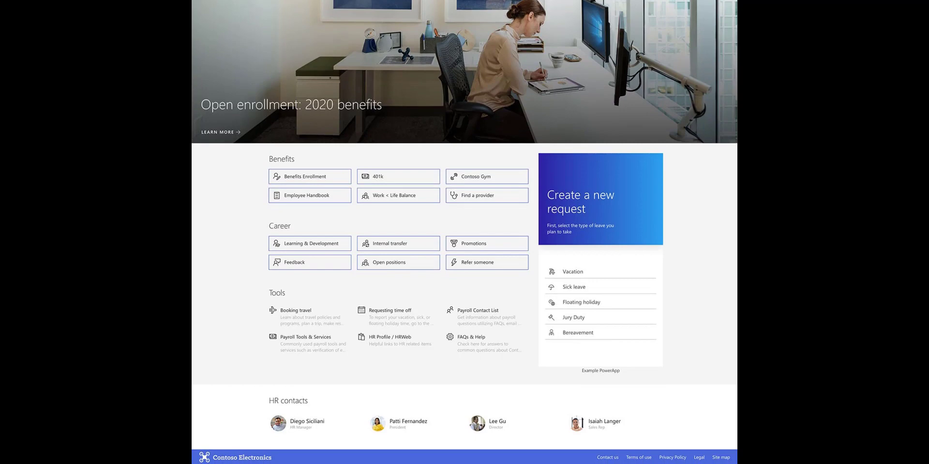
scroll(465, 232, "up", 4)
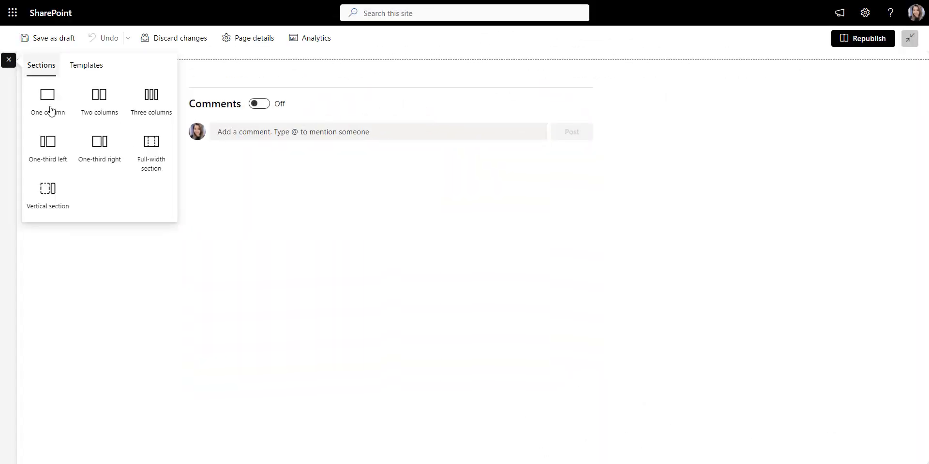
- Add a full-width section with a Banner with Links and set its description to "What do you need help with today?"
left_click(146, 160)
left_click(176, 163)
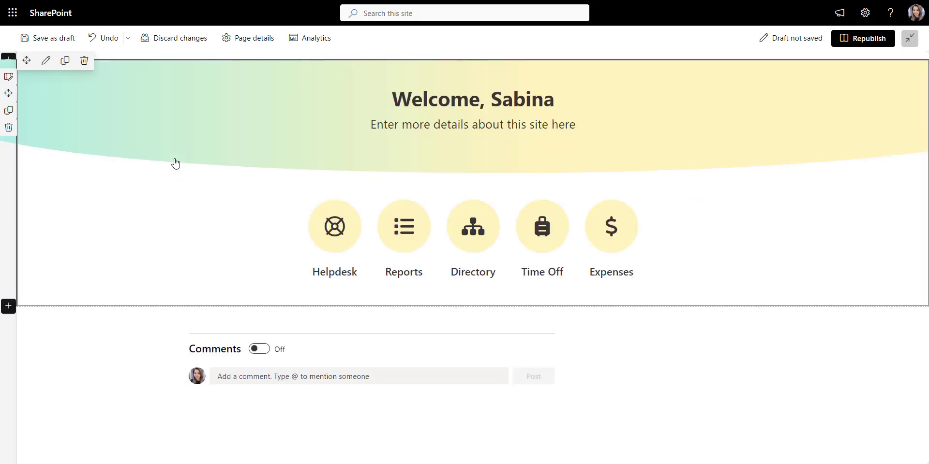
left_click(46, 60)
left_click(779, 138)
key("ctrl+a")
type("What do you need help with today?")
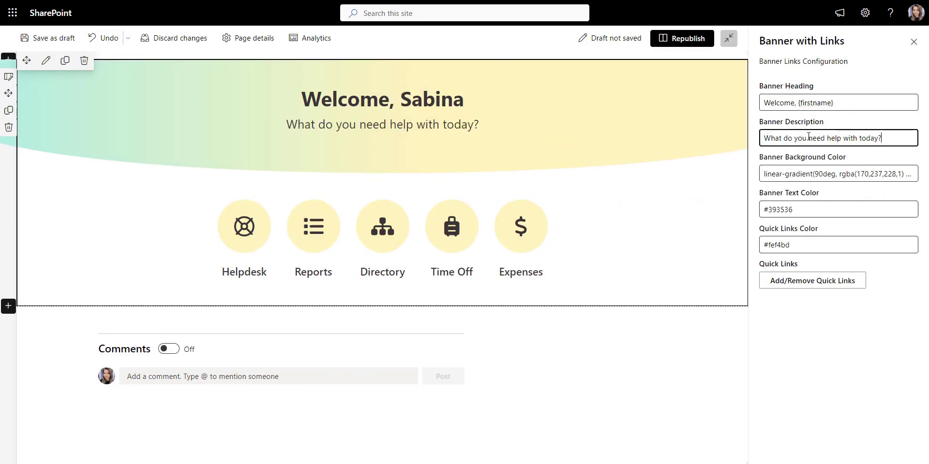
- Recolor the banner with the copied gradient starting at rgb(16,203,210), white text, and quick links color #1941d1
double_click(862, 175)
key("ctrl+a")
key("ctrl+v")
double_click(807, 216)
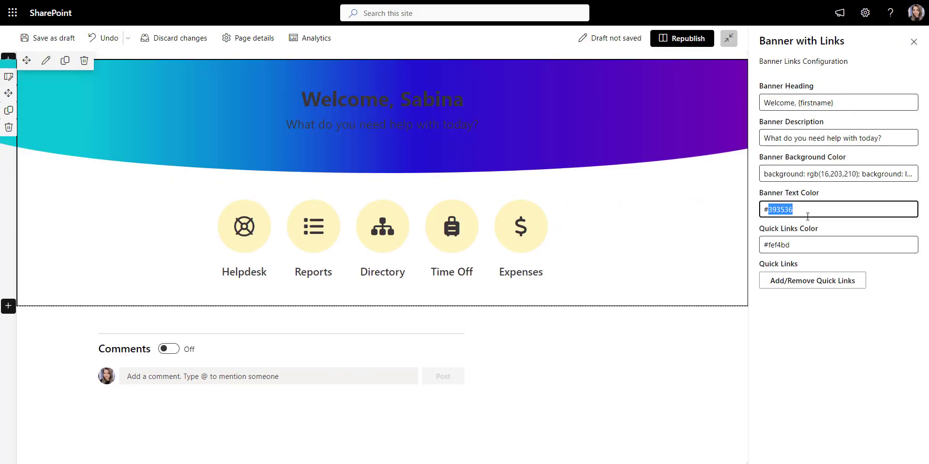
type("white")
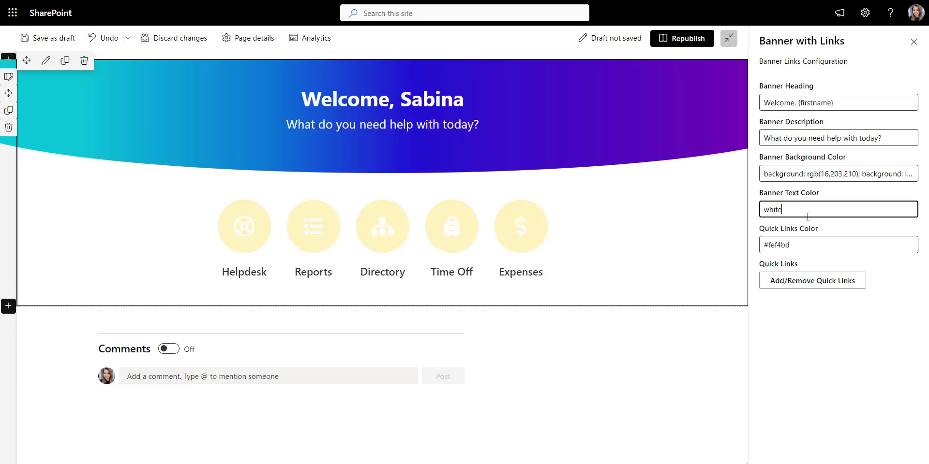
key("Tab")
type("#1b4bd1")
- Add a "Projects" quick link with icon fa-solid fa-landmark and the copied URL, opening in a new window
left_click(812, 282)
left_click(274, 180)
type("Projects")
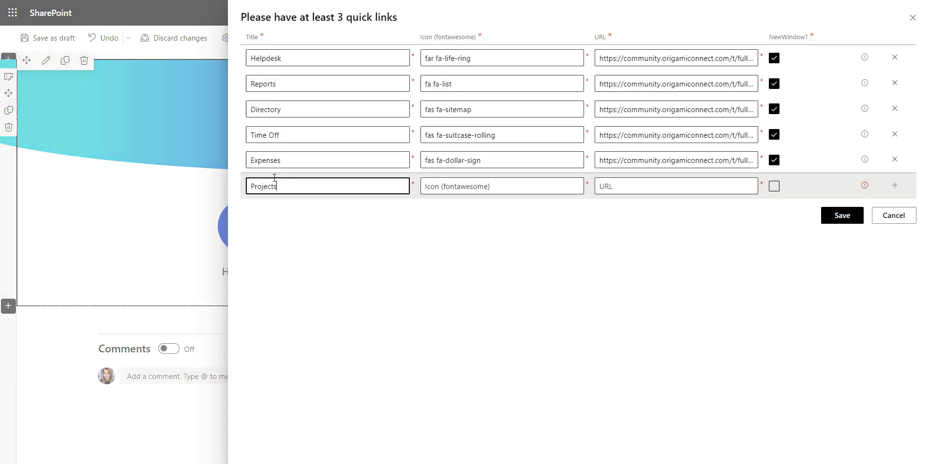
key("Tab")
type("fa-solid fa-landmark")
key("Tab")
key("ctrl+v")
left_click(774, 185)
left_click(895, 185)
- Add an "Ask IT" quick link with icon fa-solid fa-laptop-medical and the copied URL, opening in a new window
type("Ask IT")
left_click(495, 209)
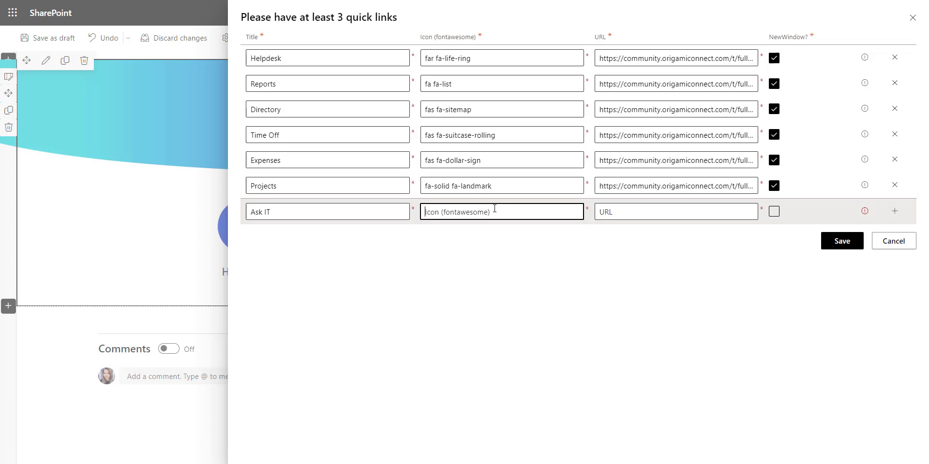
type("fa-solid fa-laptop-medical")
key("Tab")
key("ctrl+v")
left_click(774, 212)
left_click(894, 211)
- Add an "R&D" quick link with icon fa-regular fa-clock and the copied URL, opening in a new window, and save the quick links
type("R&D")
key("Tab")
type("fa-regular fa-clock")
key("Tab")
key("ctrl+v")
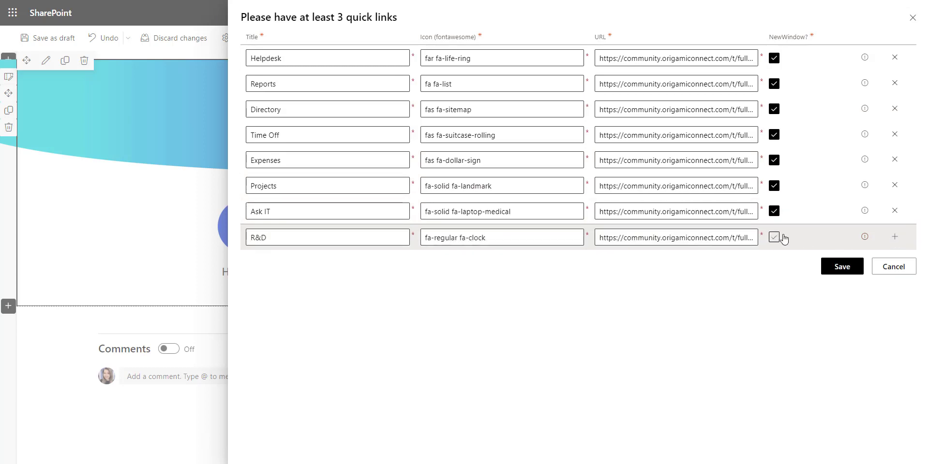
left_click(782, 237)
left_click(822, 271)
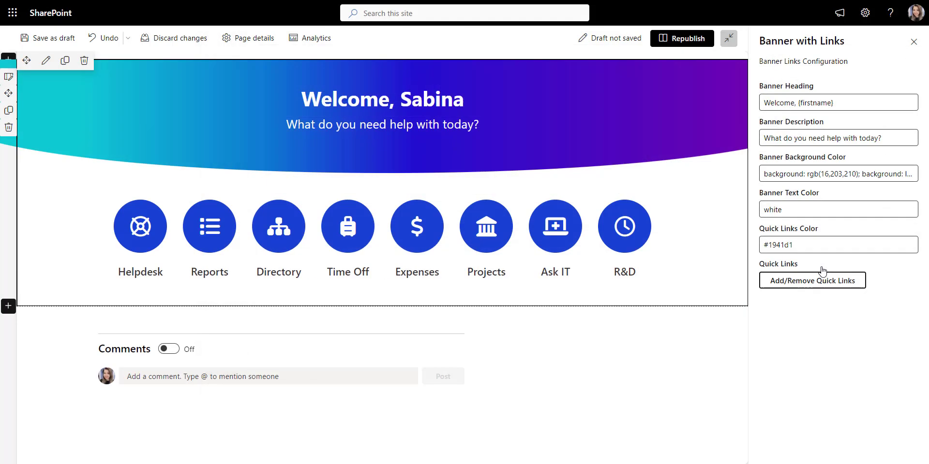
left_click(914, 42)
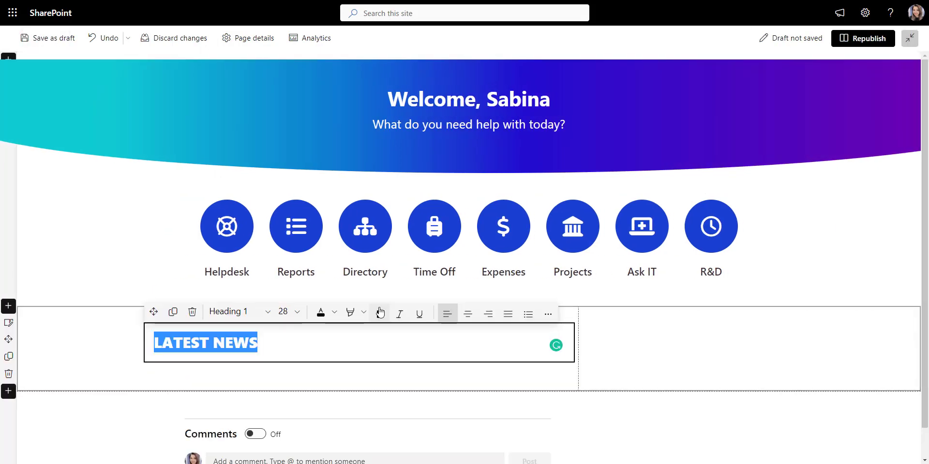
- Insert a News web part below the LATEST NEWS heading
left_click(359, 369)
type("news")
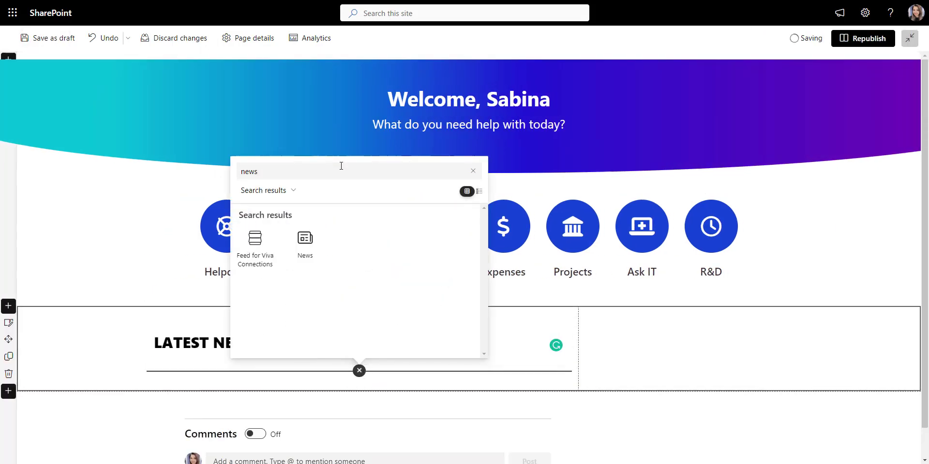
left_click(305, 249)
- Order the news posts with Enterprise VR Platform Remio first, TD Releases Global Technology second, and WISeKey Davos 2023 third
scroll(551, 383, "down", 4)
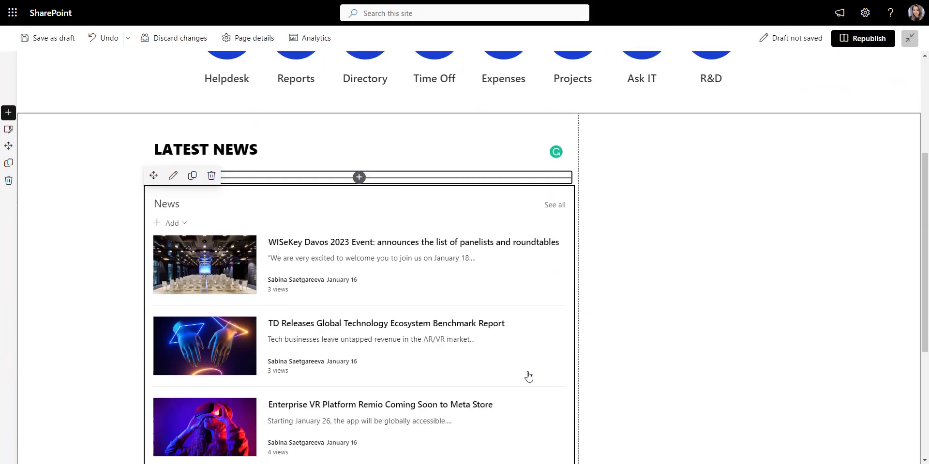
left_click(172, 175)
scroll(877, 213, "down", 8)
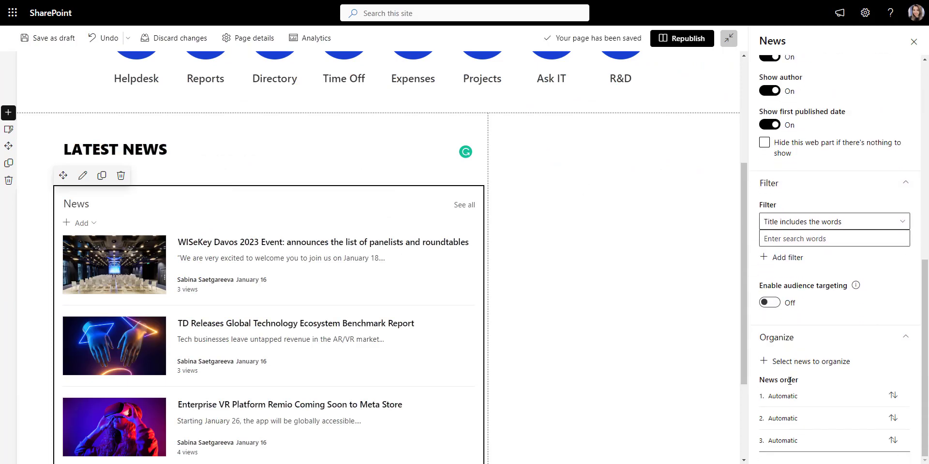
left_click(803, 362)
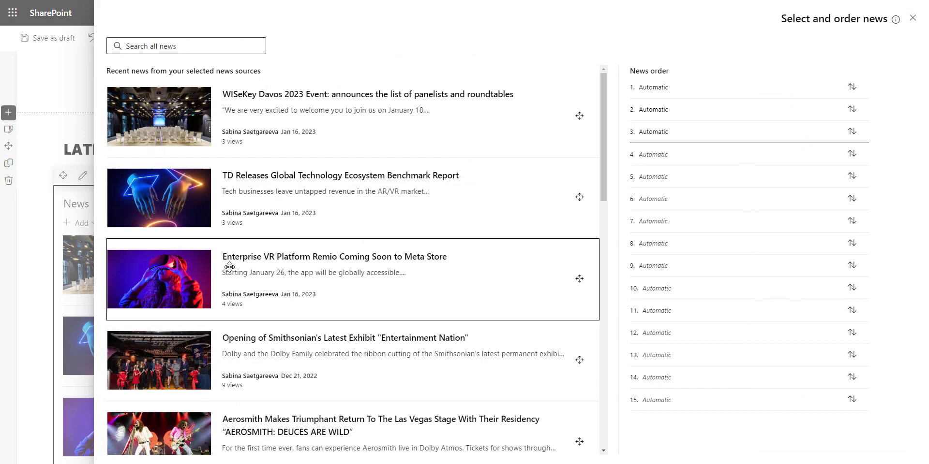
left_click_drag(229, 267, 663, 87)
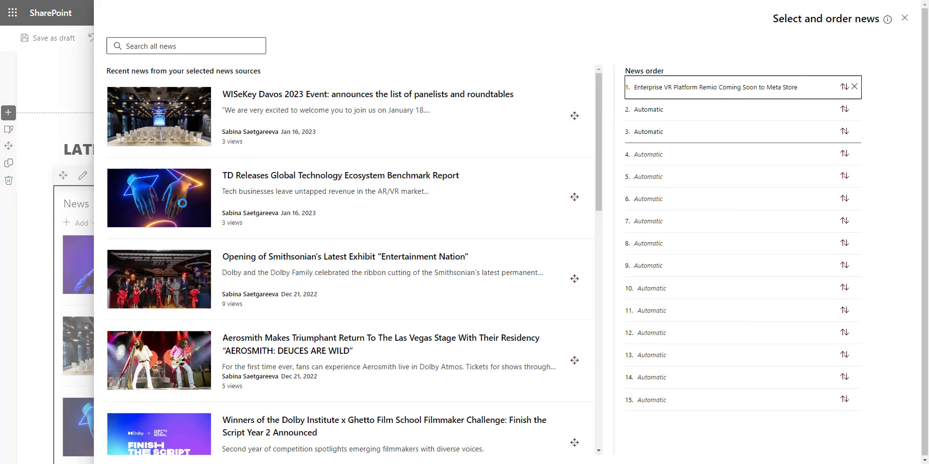
left_click_drag(182, 203, 663, 109)
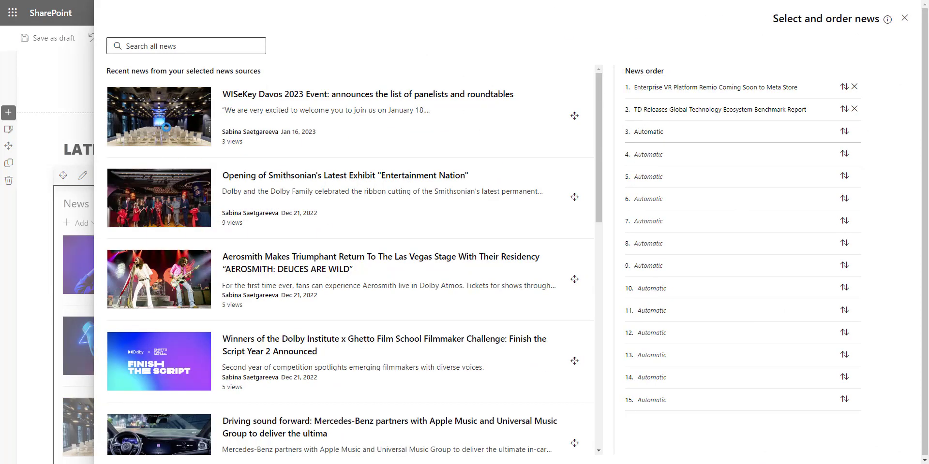
left_click_drag(425, 121, 774, 131)
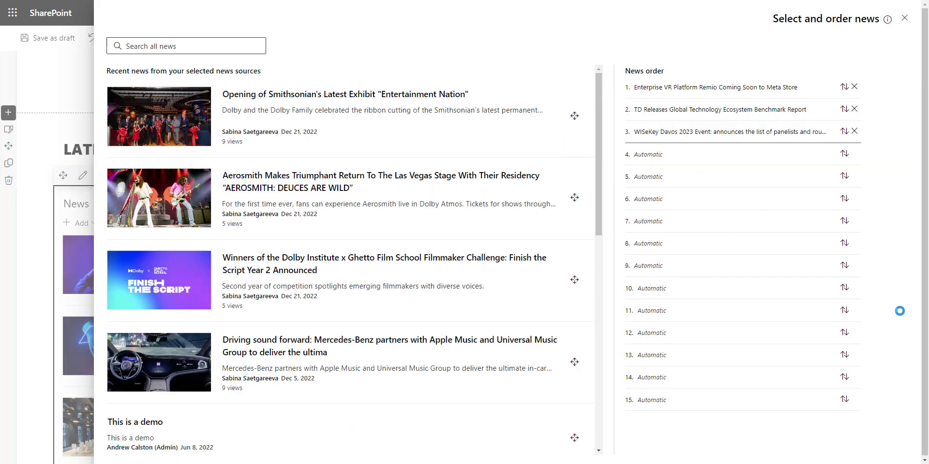
key("Escape")
- Turn off the title and commands of the News web part
scroll(907, 104, "up", 8)
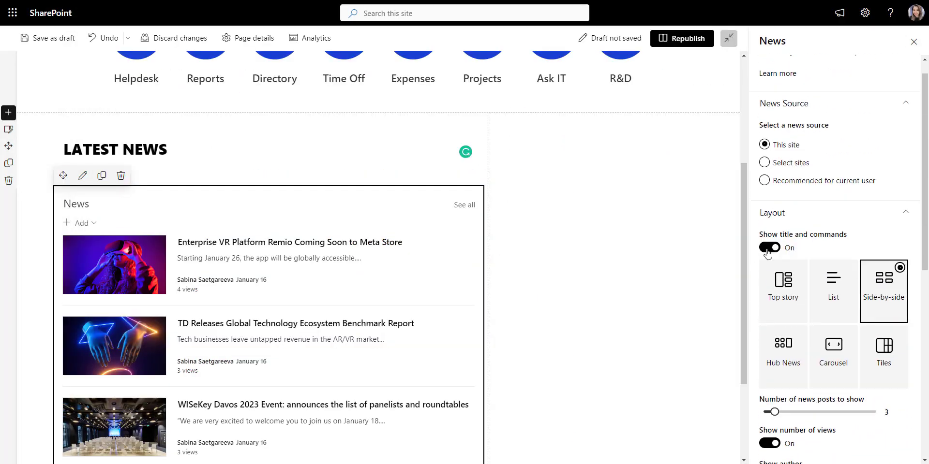
left_click(769, 247)
scroll(600, 203, "up", 1)
- Insert a Finder web part under a FORMS & TEMPLATES heading in the column beside the news
left_click(581, 197)
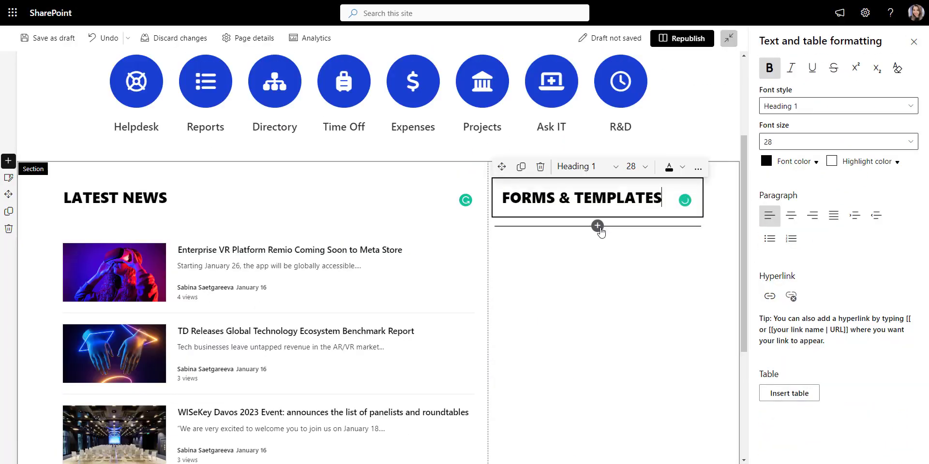
left_click(597, 226)
type("find")
left_click(493, 322)
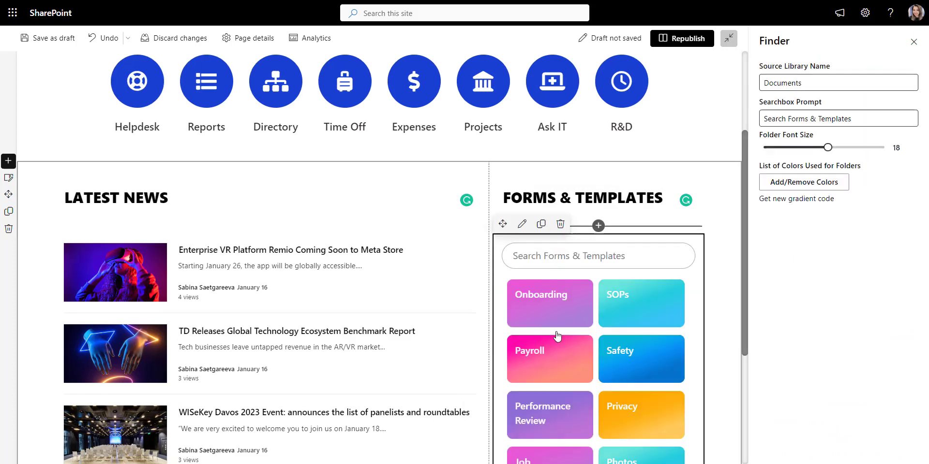
scroll(651, 342, "down", 2)
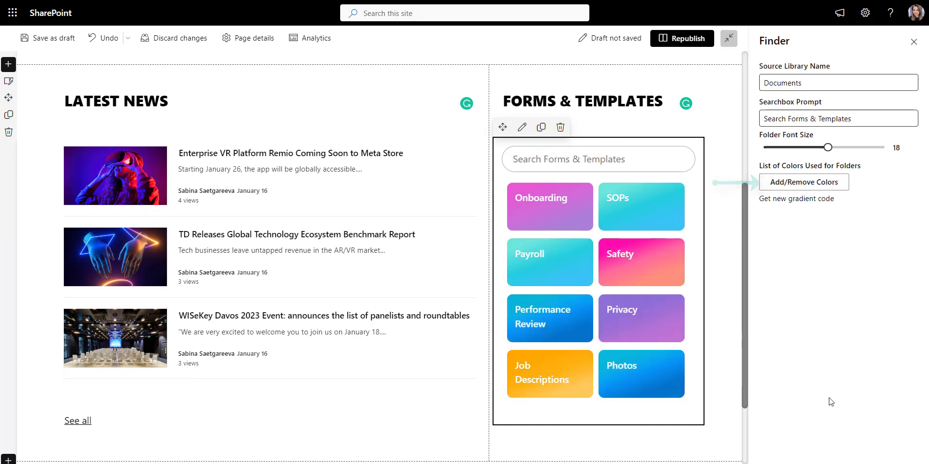
left_click(913, 41)
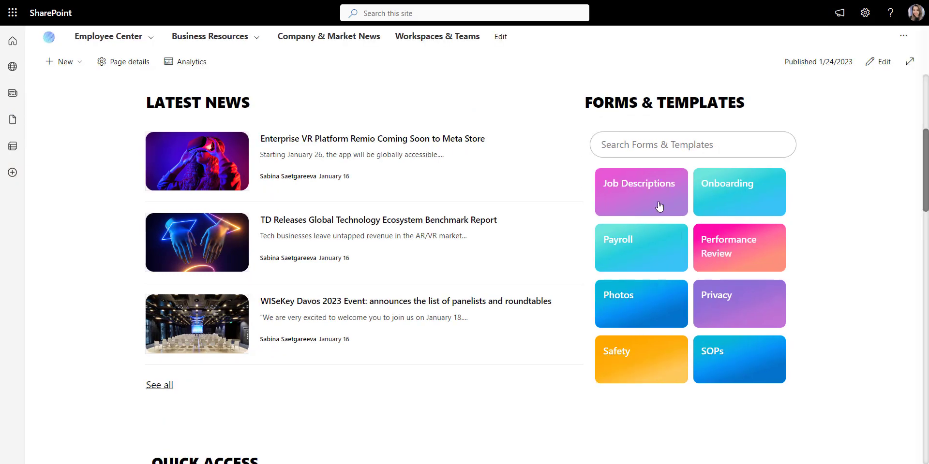
- Browse the documents in the Job Descriptions folder of the published page's Finder
left_click(659, 207)
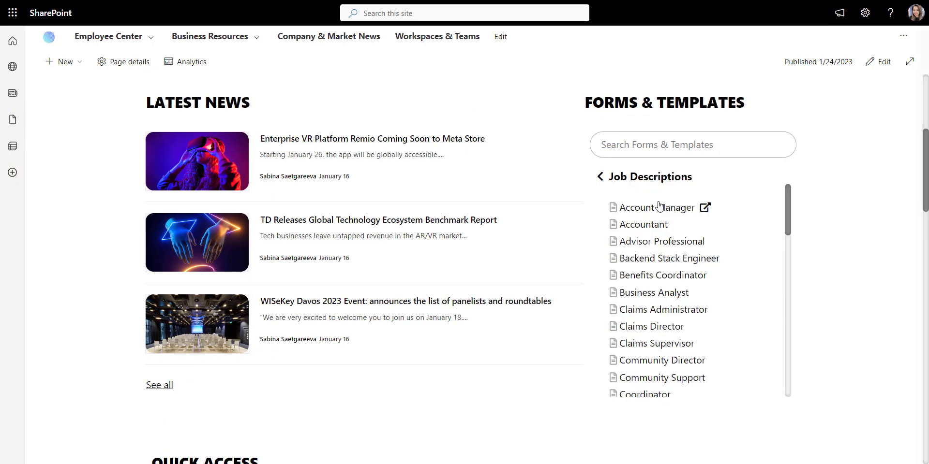
scroll(658, 227, "down", 3)
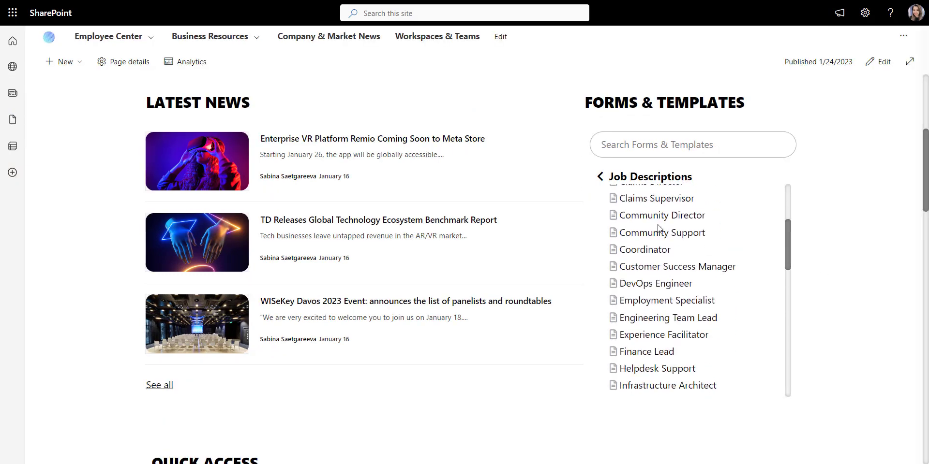
left_click(647, 182)
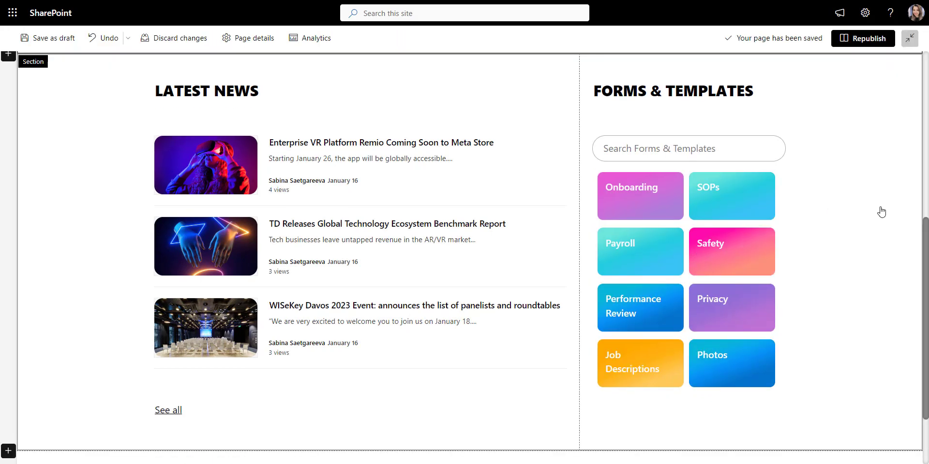
- Add a one-column section below the news section and insert a Posts Carousel web part in it
scroll(864, 210, "down", 2)
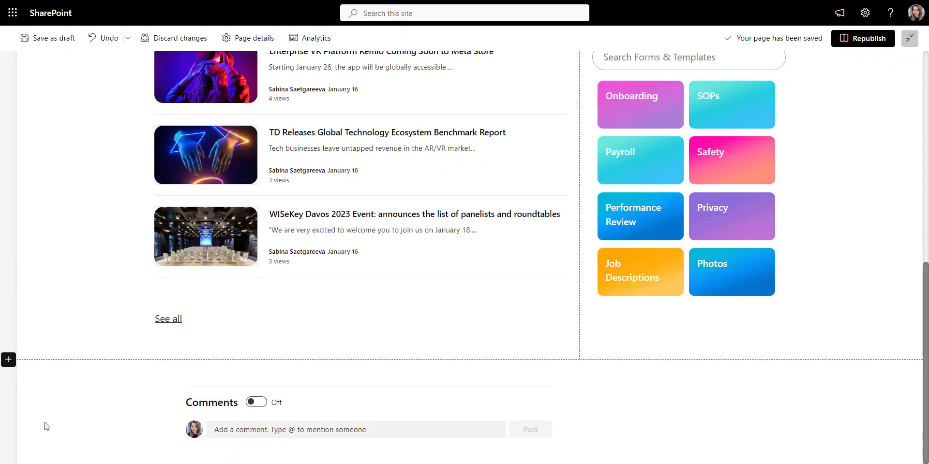
left_click(8, 360)
left_click(42, 339)
left_click(469, 283)
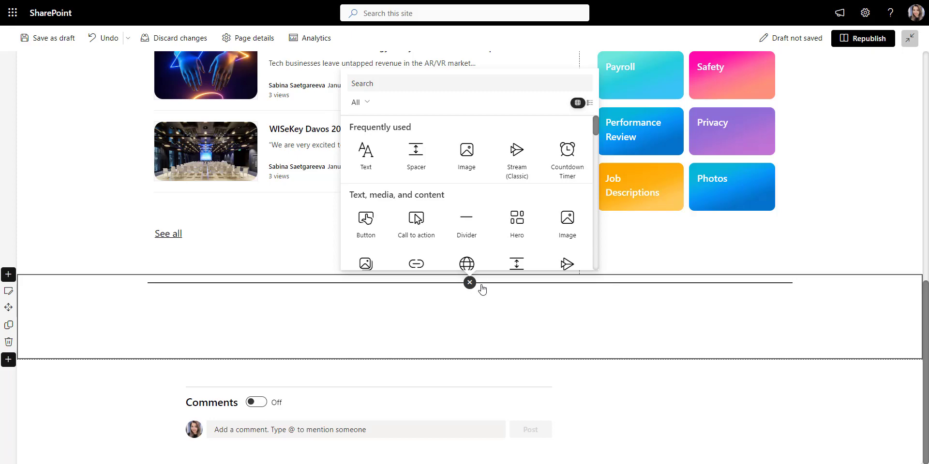
type("post")
left_click(427, 154)
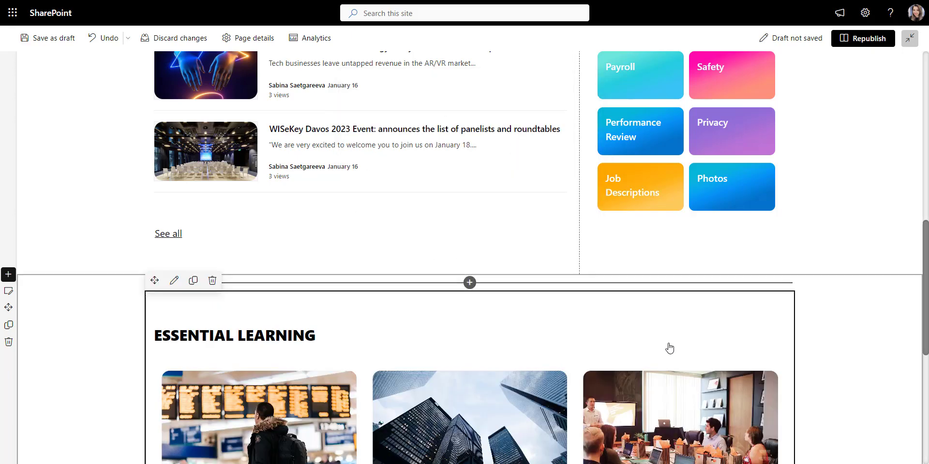
- Set the Posts Carousel heading to "QUICK ACCESS" and open its list of posts for editing
scroll(667, 348, "down", 5)
left_click(176, 60)
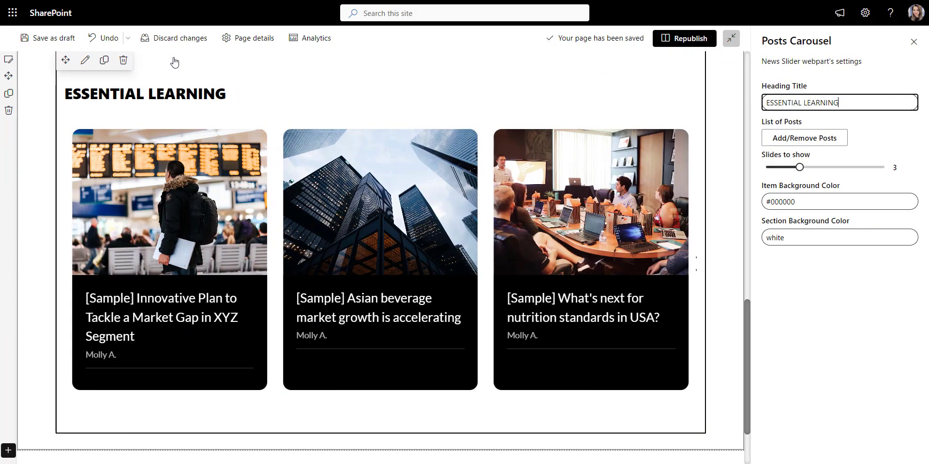
left_click_drag(764, 102, 844, 102)
type("QUICK ACCESS")
left_click(813, 137)
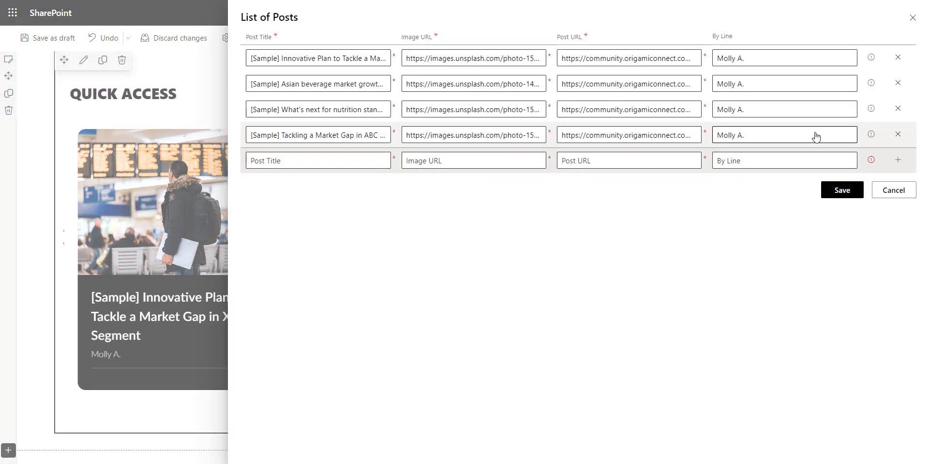
- Retitle the first three carousel posts "Learning and Development", "Onboarding" and "Careers", and replace their image URLs
triple_click(295, 58)
type("Learning and Development")
key("Tab")
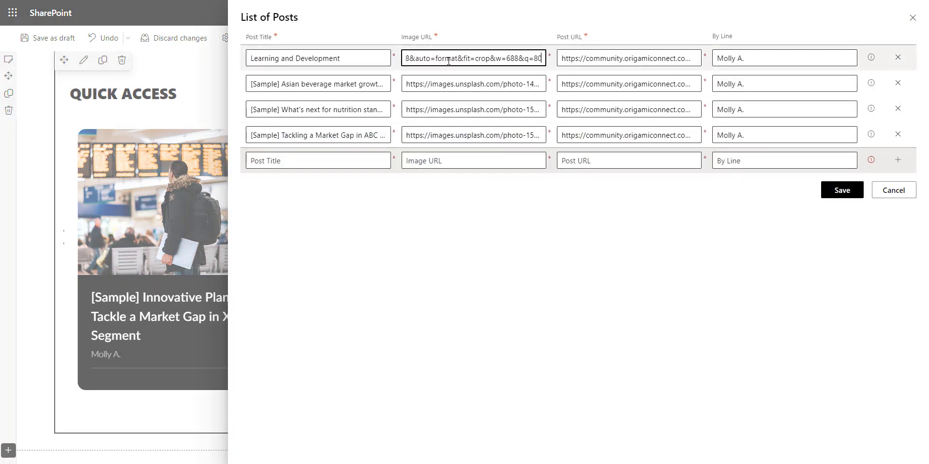
triple_click(294, 83)
type("Onboarding")
key("Tab")
key("ctrl+v")
triple_click(293, 109)
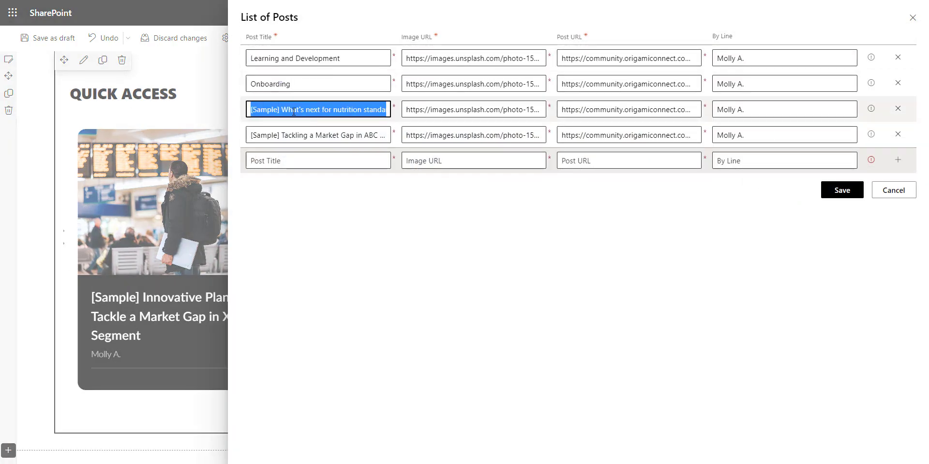
type("Careers")
key("Tab")
key("ctrl+v")
- Delete the fourth sample post, clear the remaining posts' by lines and save the list
triple_click(382, 135)
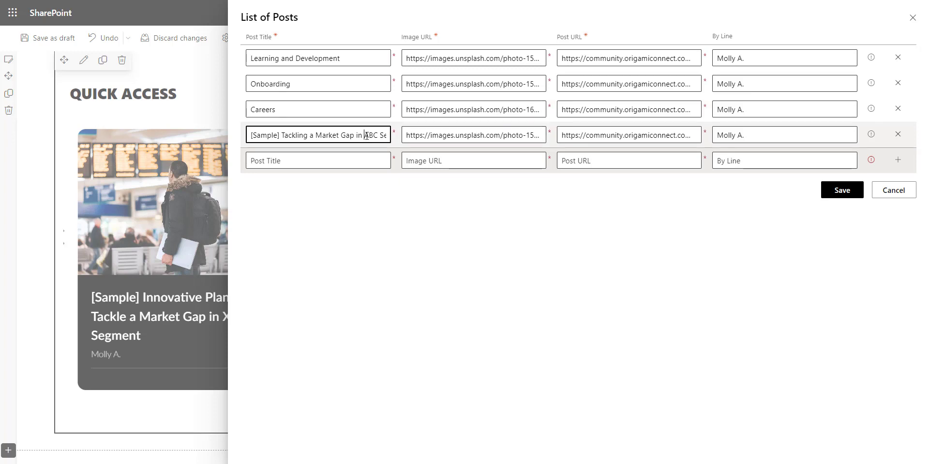
key("BackSpace")
left_click(900, 139)
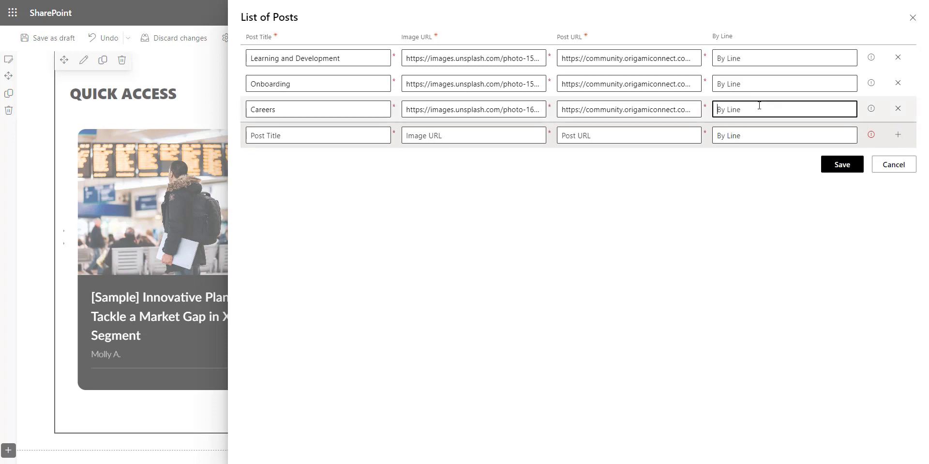
left_click(841, 165)
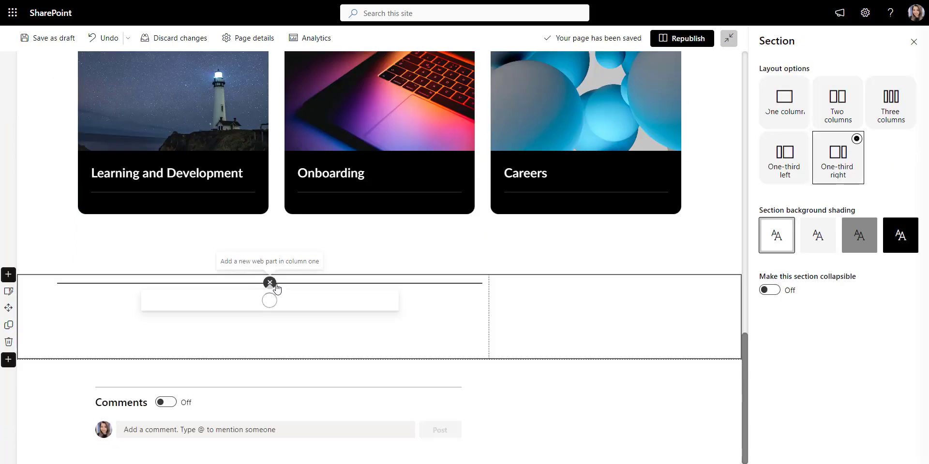
- Add a "SOCIAL CORNER" heading with an Ideas or Bulletins web part under it in the wide column below the carousel
left_click(269, 282)
left_click(167, 167)
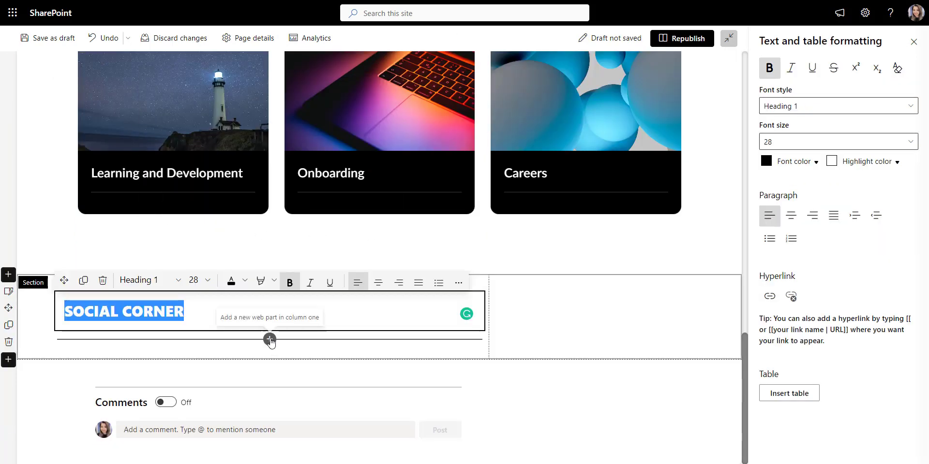
left_click(270, 339)
type("Soci")
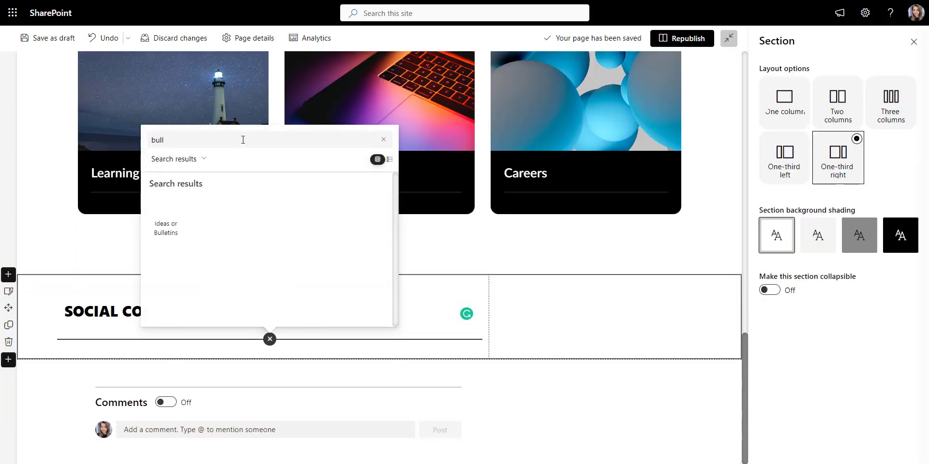
left_click(166, 216)
scroll(283, 377, "down", 3)
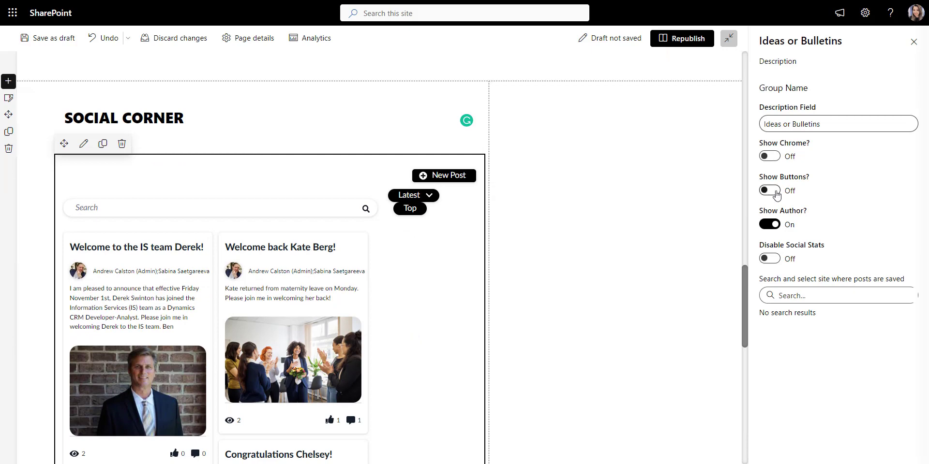
- Turn off Show Buttons for the Ideas or Bulletins web part
left_click(768, 190)
left_click(766, 191)
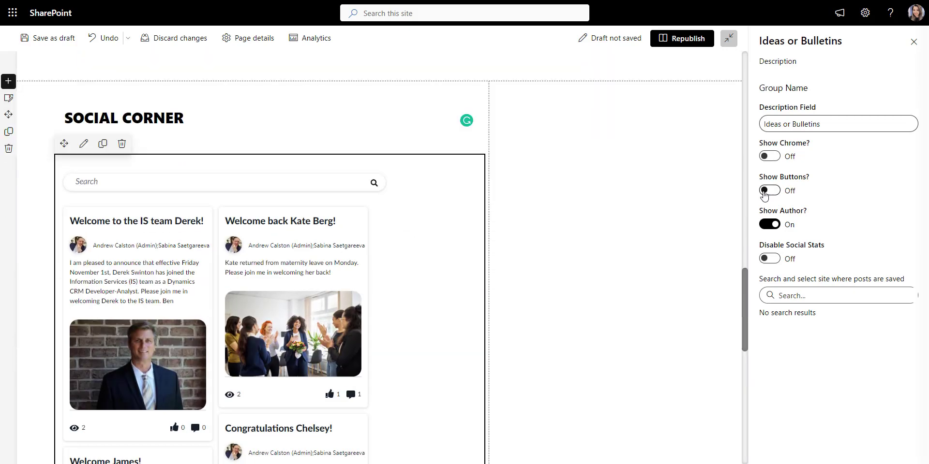
left_click(710, 183)
- Duplicate the SOCIAL CORNER heading, move the copy into the narrow column beside it and change its text to "ANNIVERSARIES"
left_click(94, 118)
left_click(83, 87)
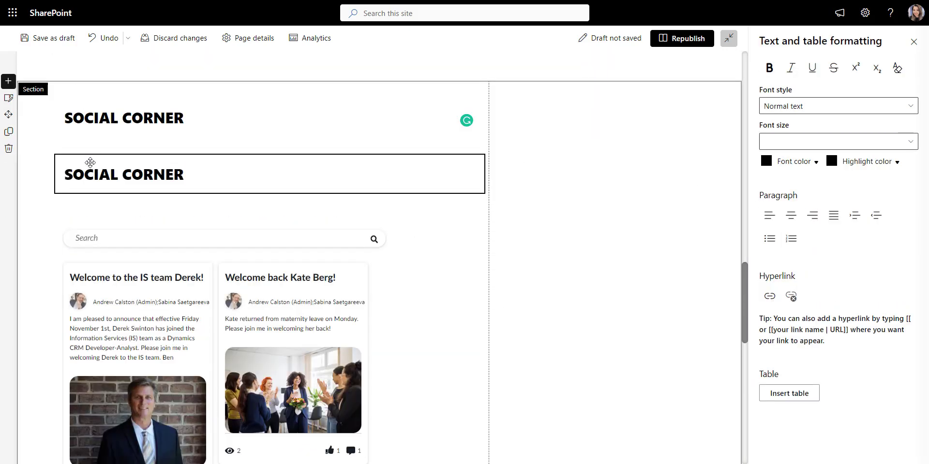
left_click_drag(60, 158, 580, 116)
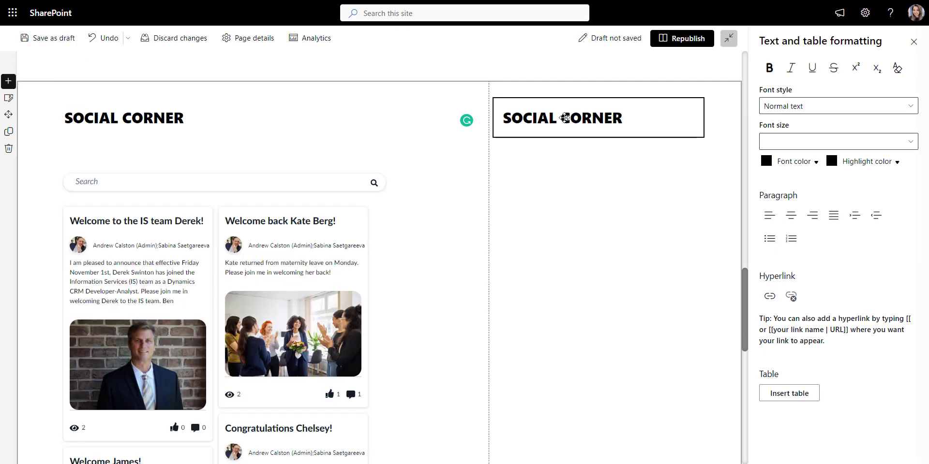
type("ANNIVERSARIES")
left_click(592, 204)
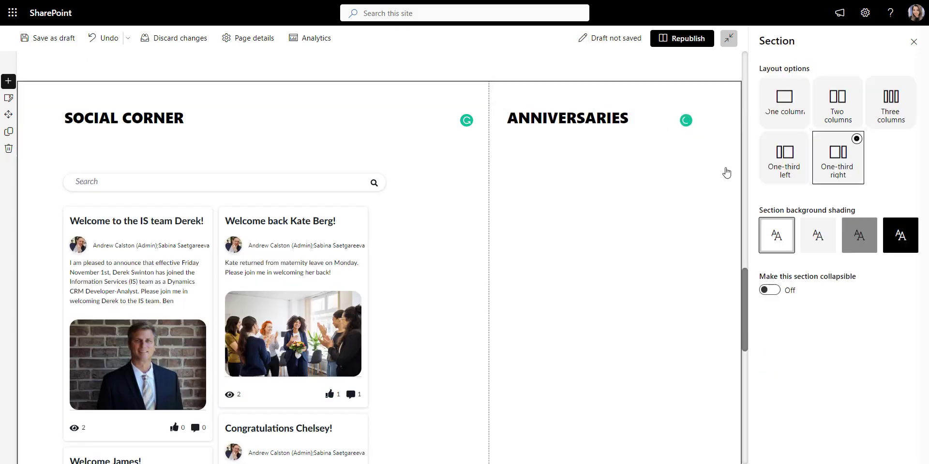
- Insert an Anniversaries web part under the ANNIVERSARIES heading
left_click(913, 42)
left_click(688, 145)
type("anni")
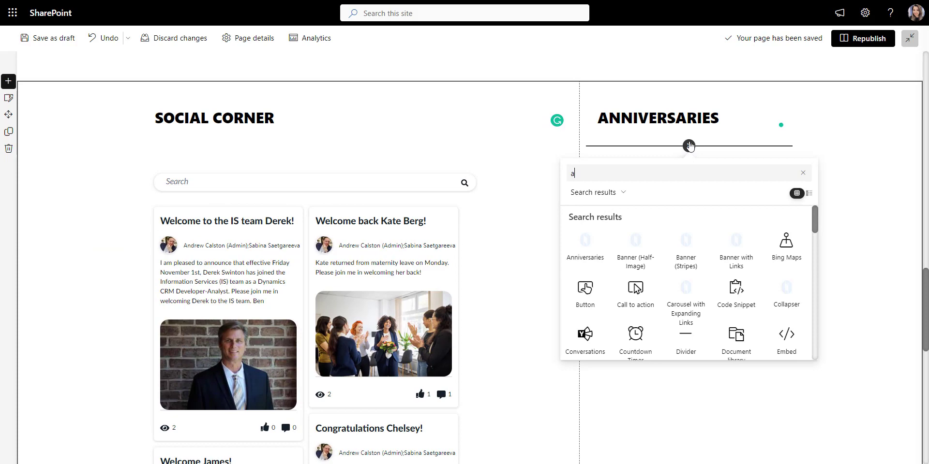
left_click(584, 256)
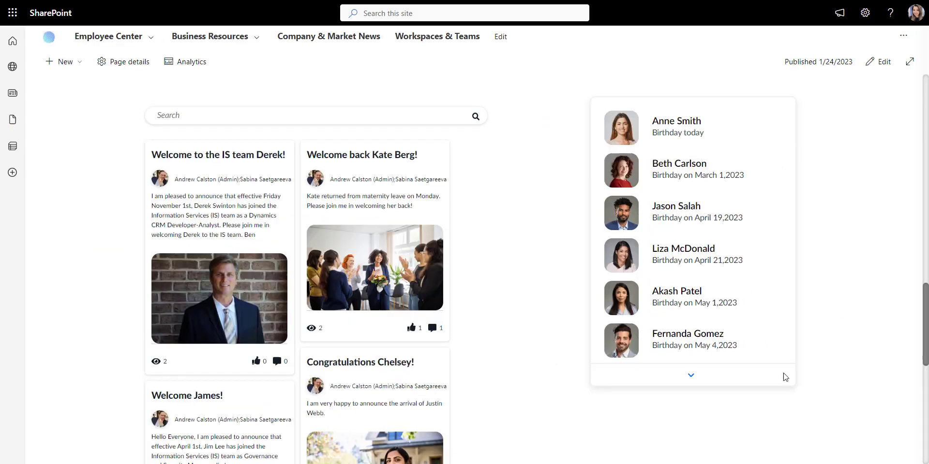
- Expand the published page's birthday list and review the finished page from the welcome banner down to the social corner and anniversaries
left_click(689, 377)
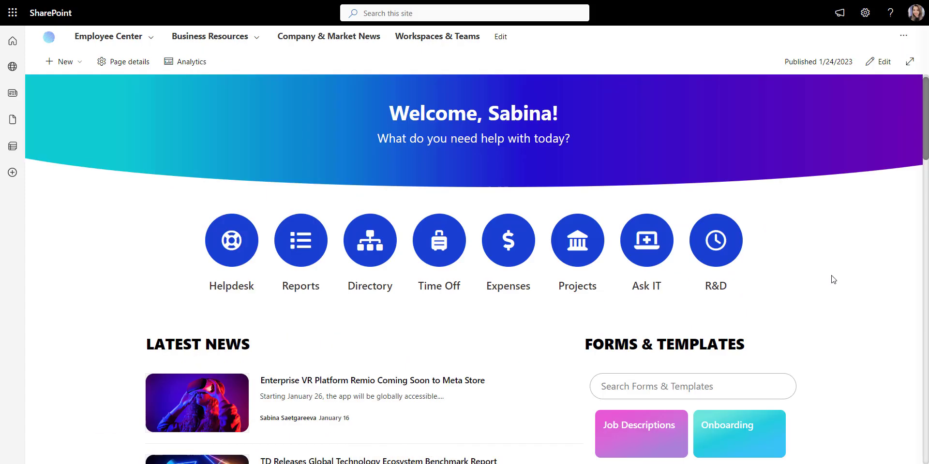
scroll(833, 280, "down", 4)
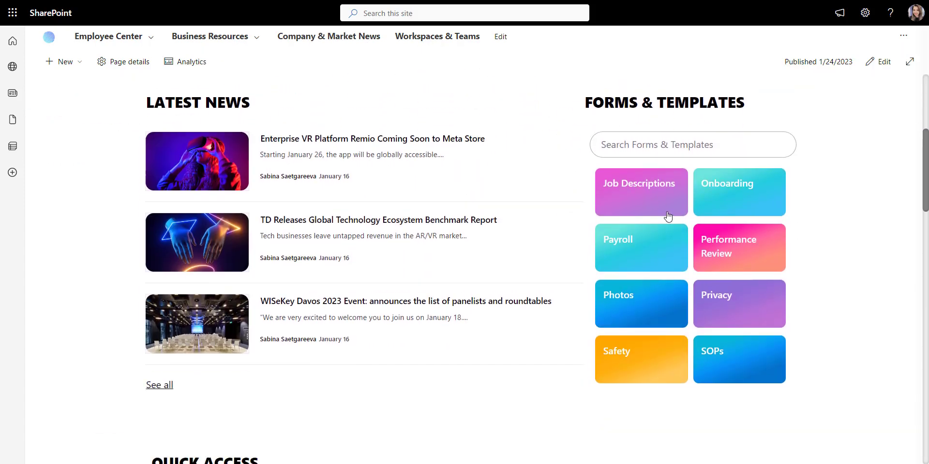
left_click(667, 214)
left_click(646, 181)
scroll(858, 228, "down", 8)
scroll(859, 229, "down", 6)
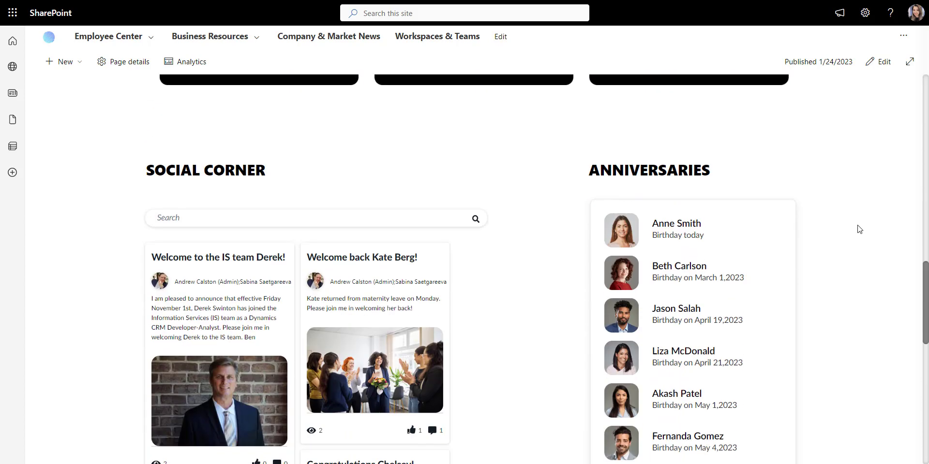